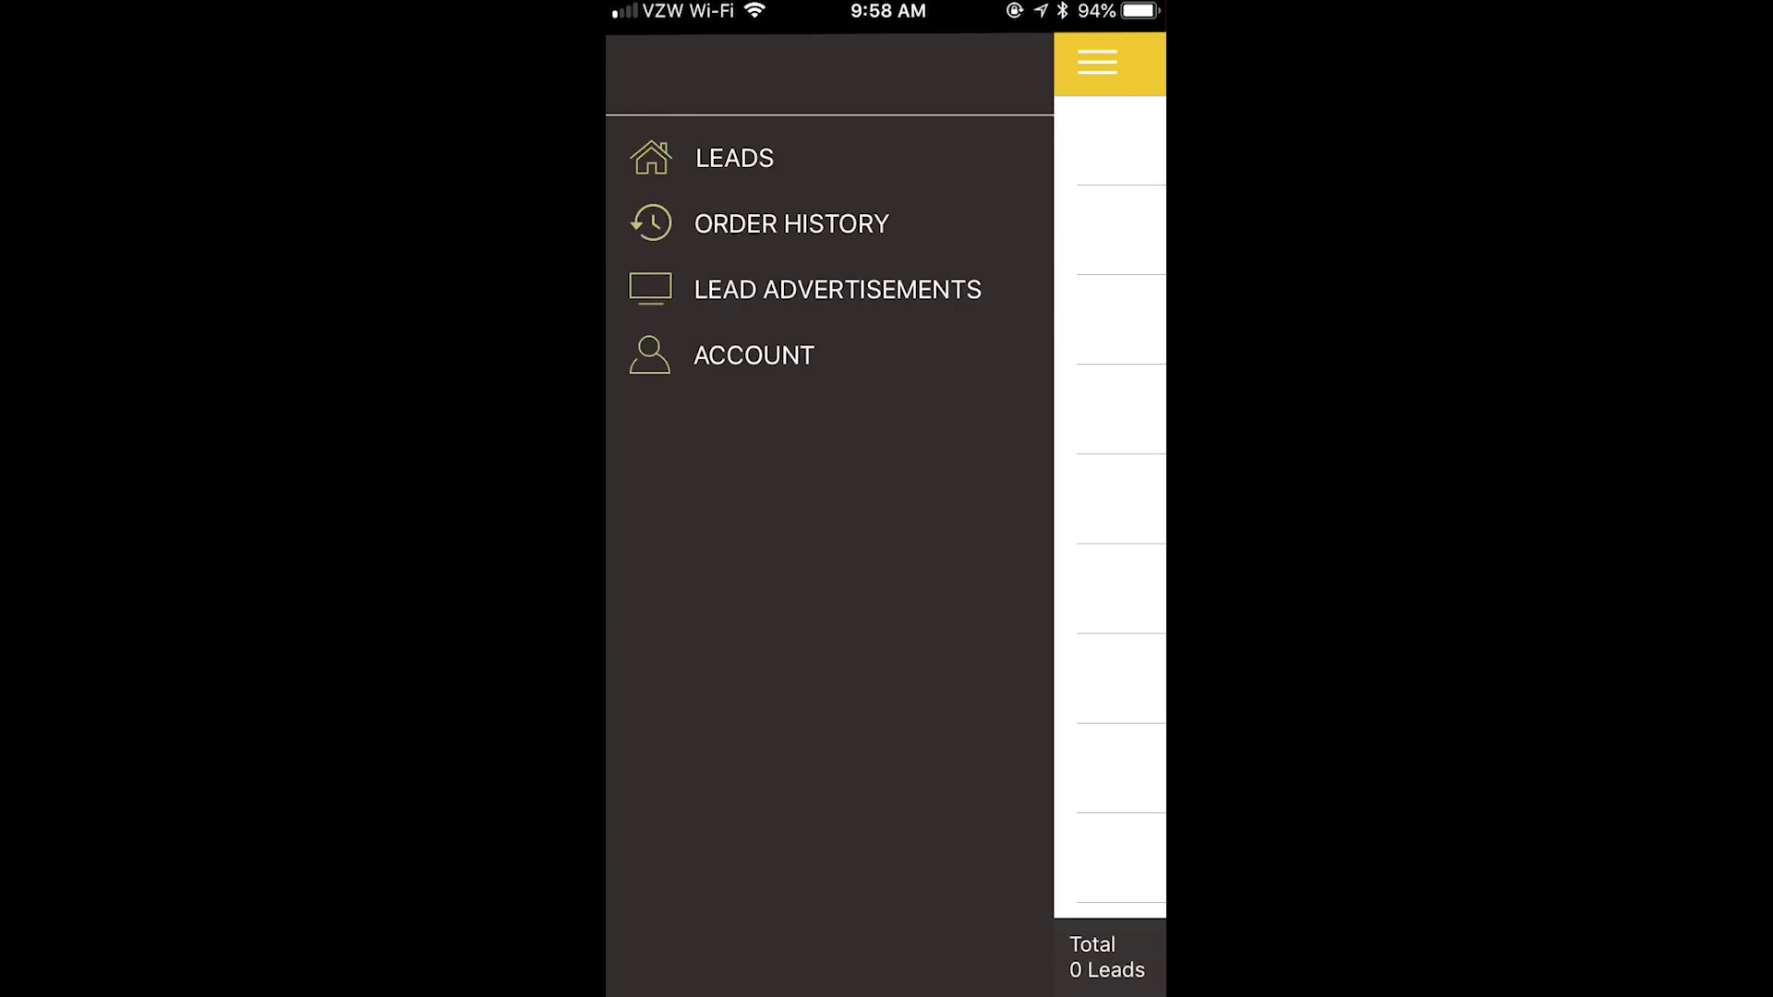
# Open Account Preferences for editing, with all four settings still enabled.
pyautogui.click(754, 355)
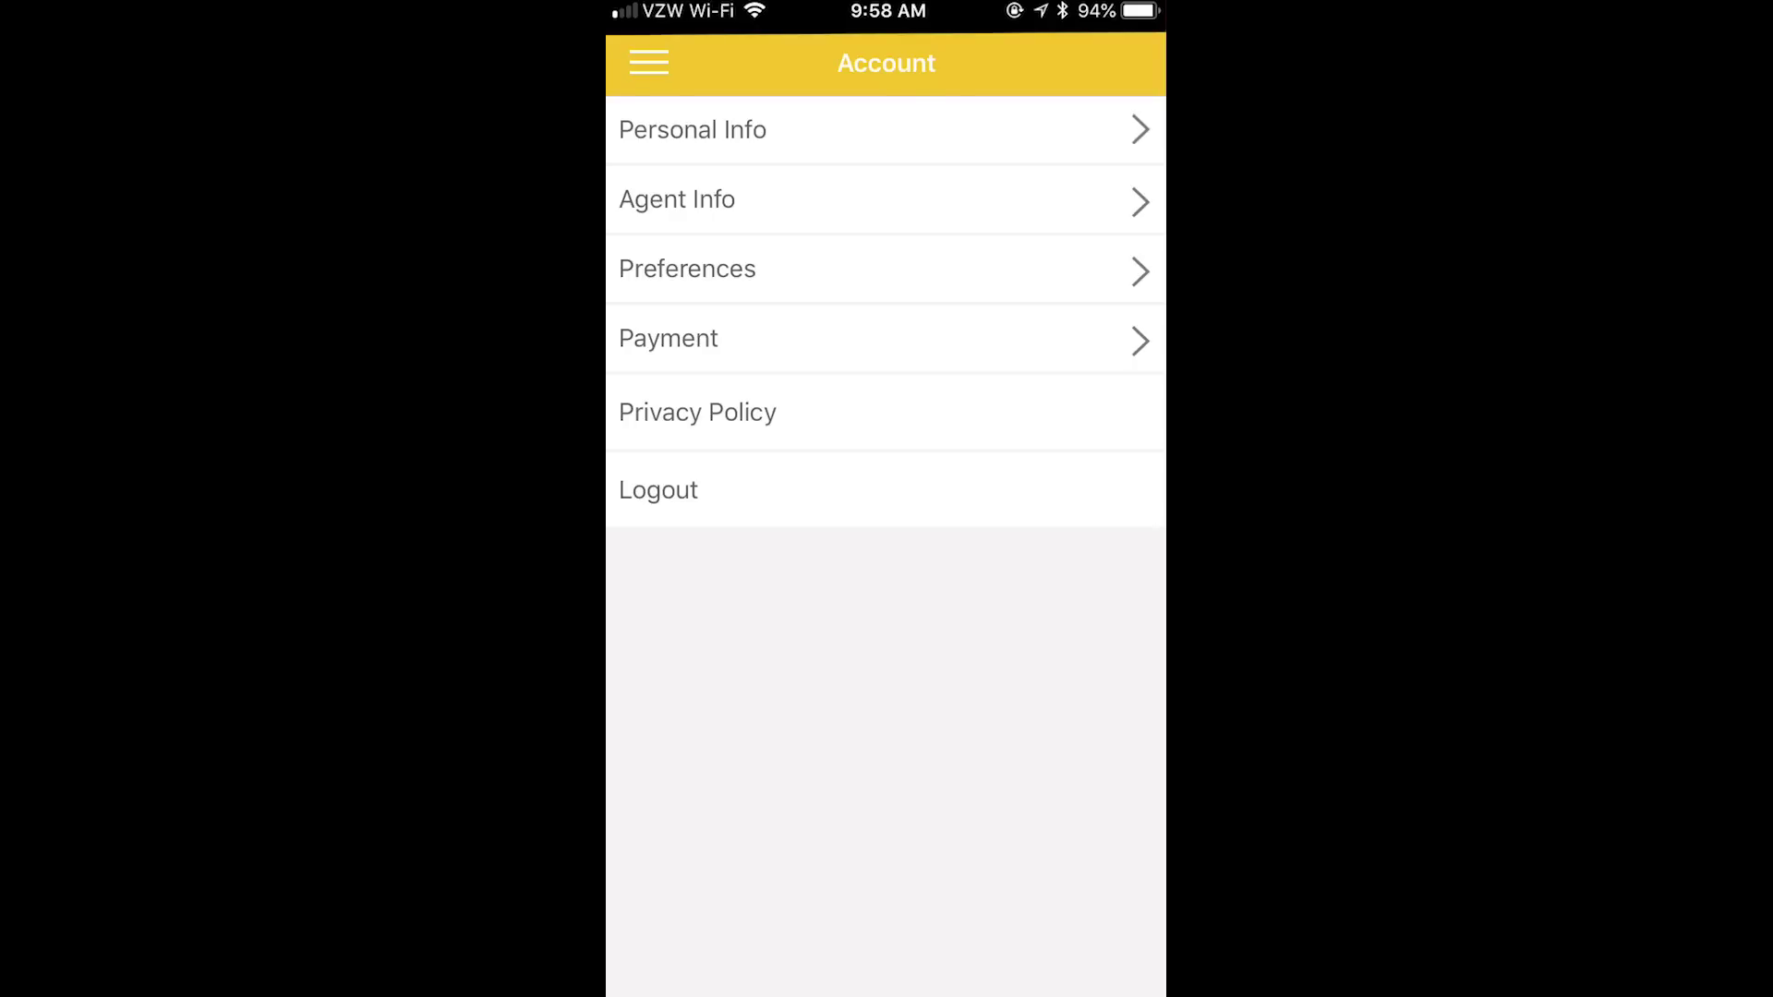
pyautogui.click(886, 270)
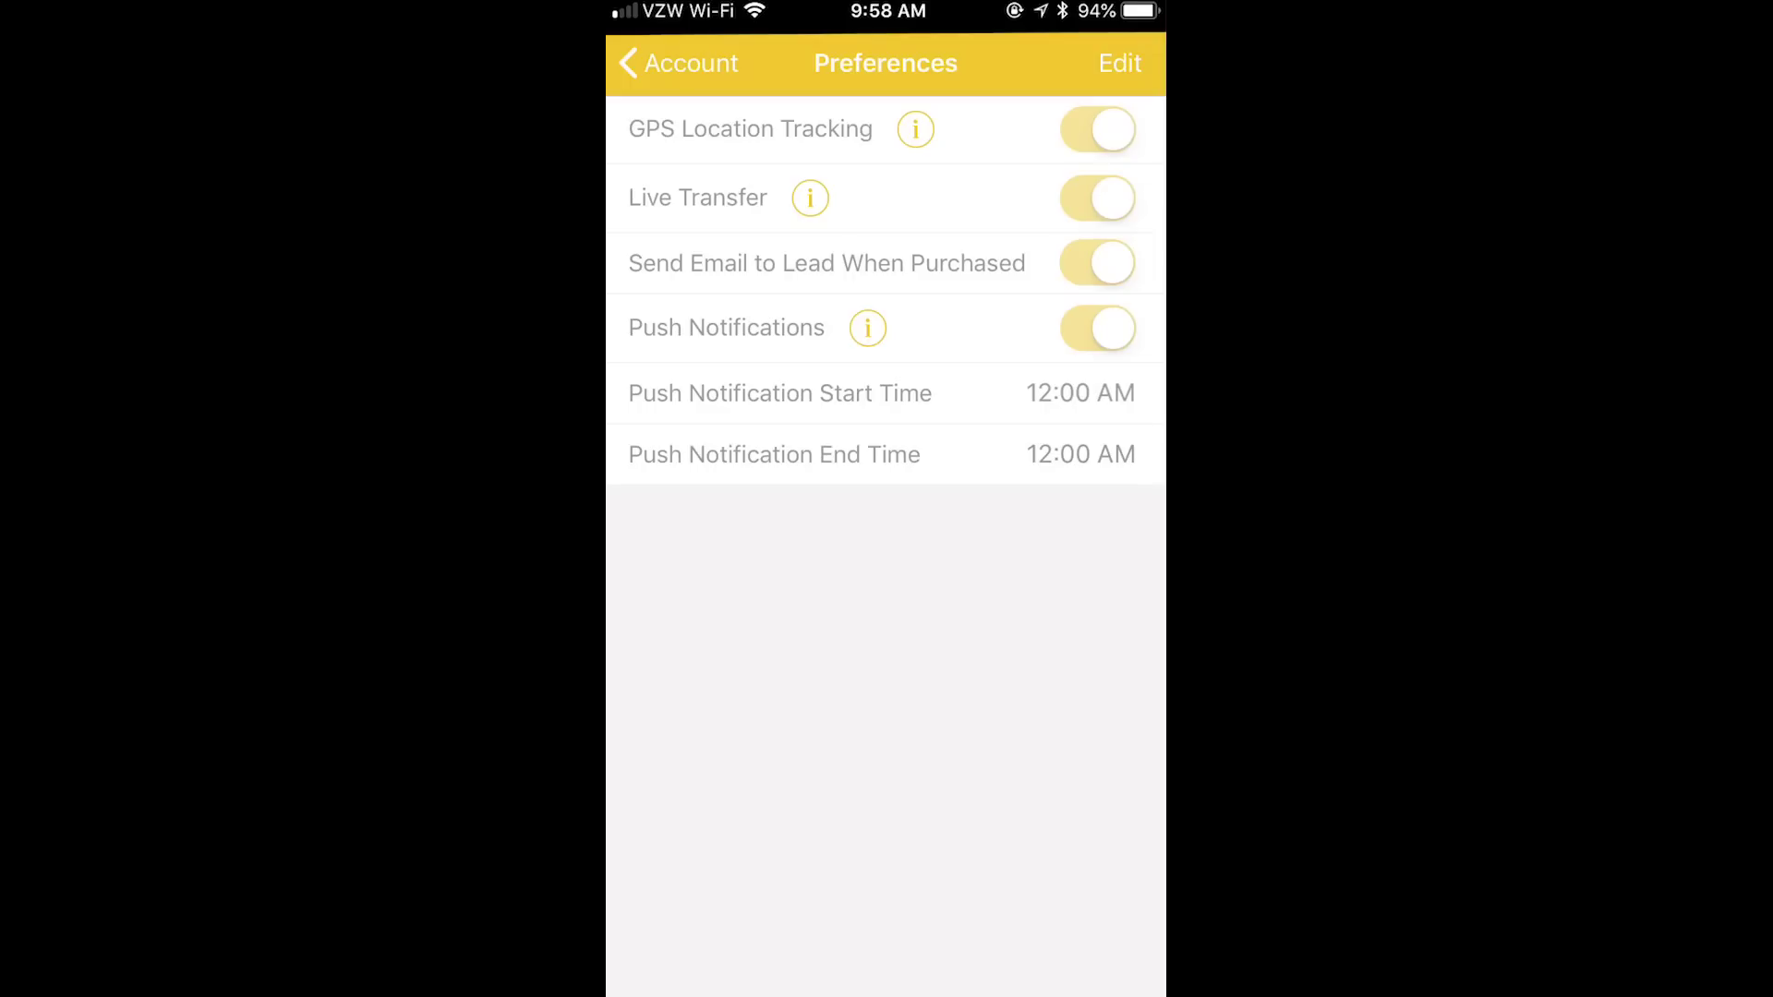
pyautogui.click(1120, 63)
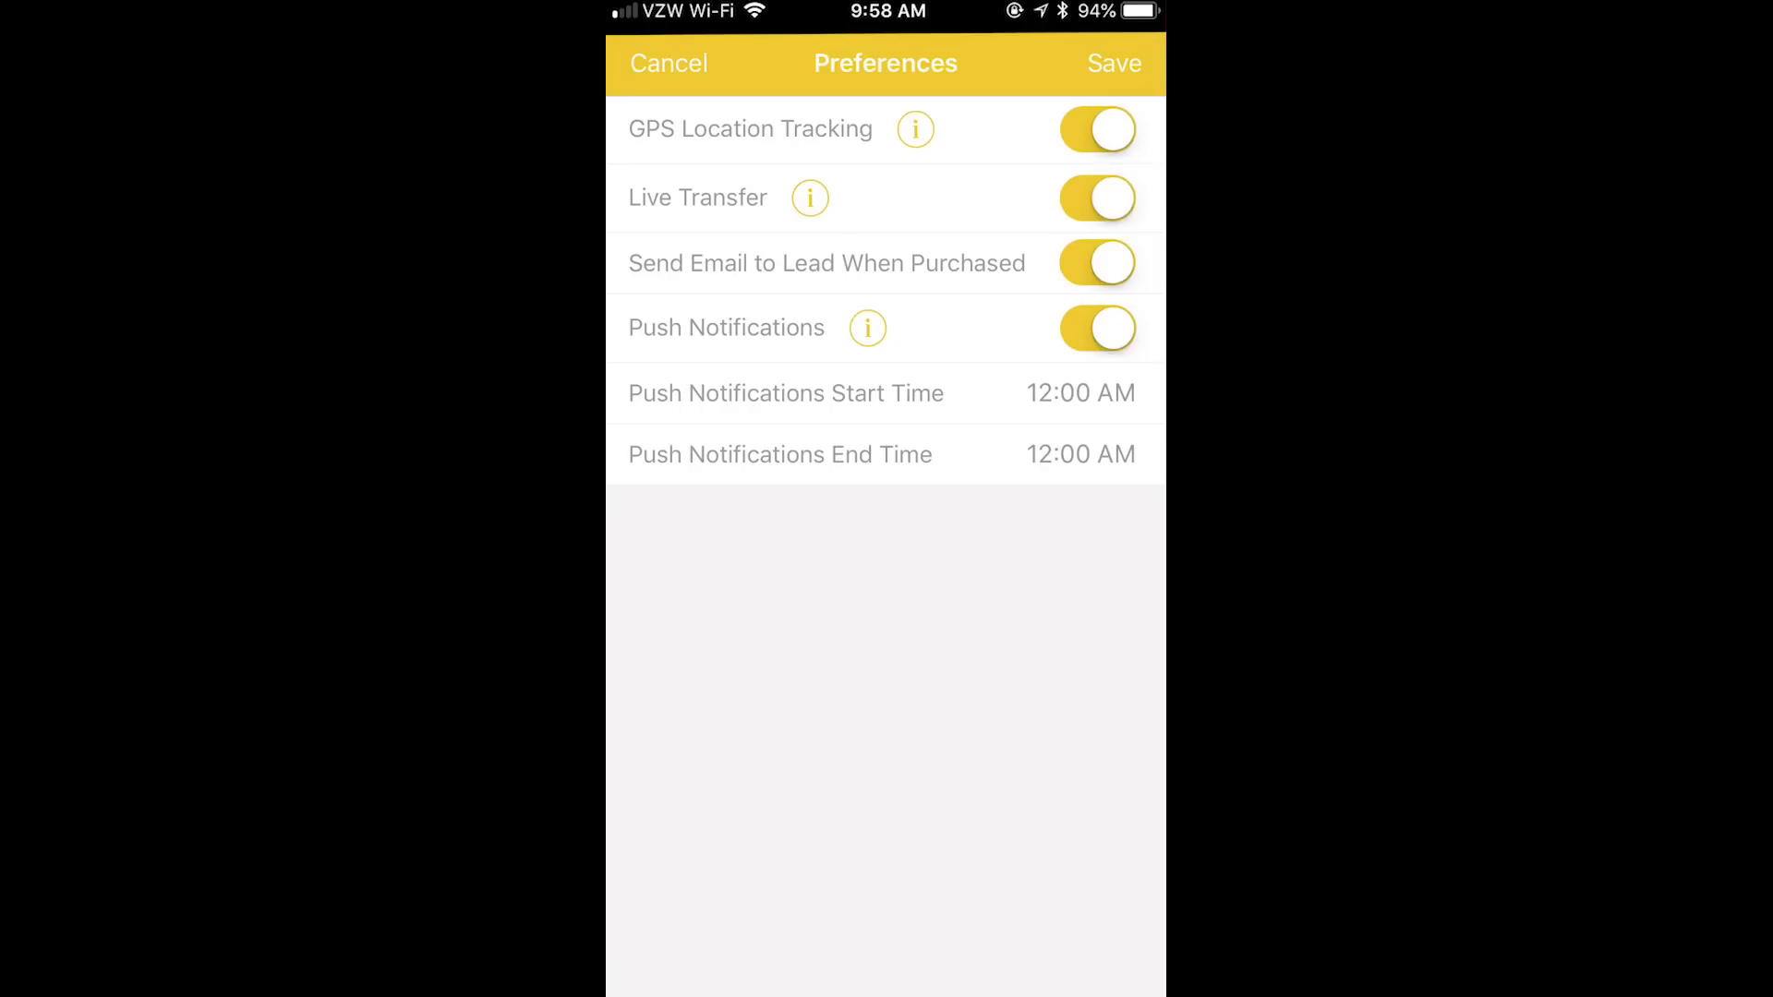
# Save push notification hours of 8:00 AM–9:00 PM, then exit to the launch screen.
pyautogui.click(885, 394)
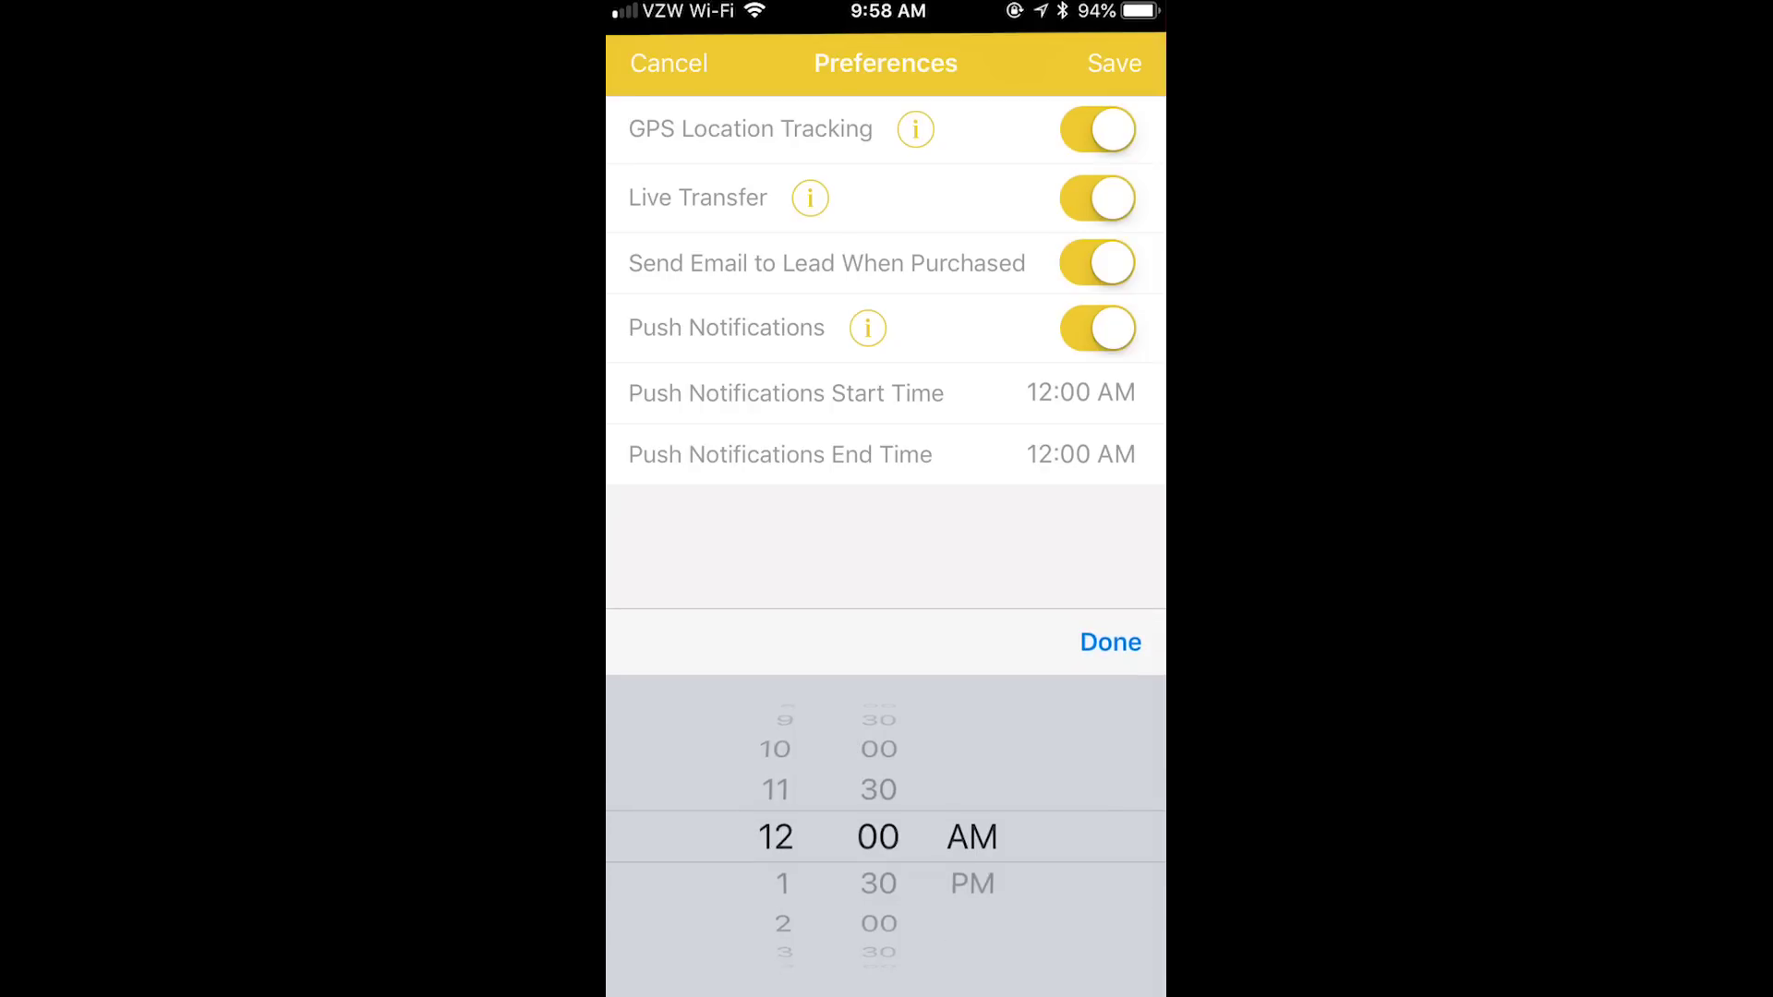
pyautogui.click(1115, 61)
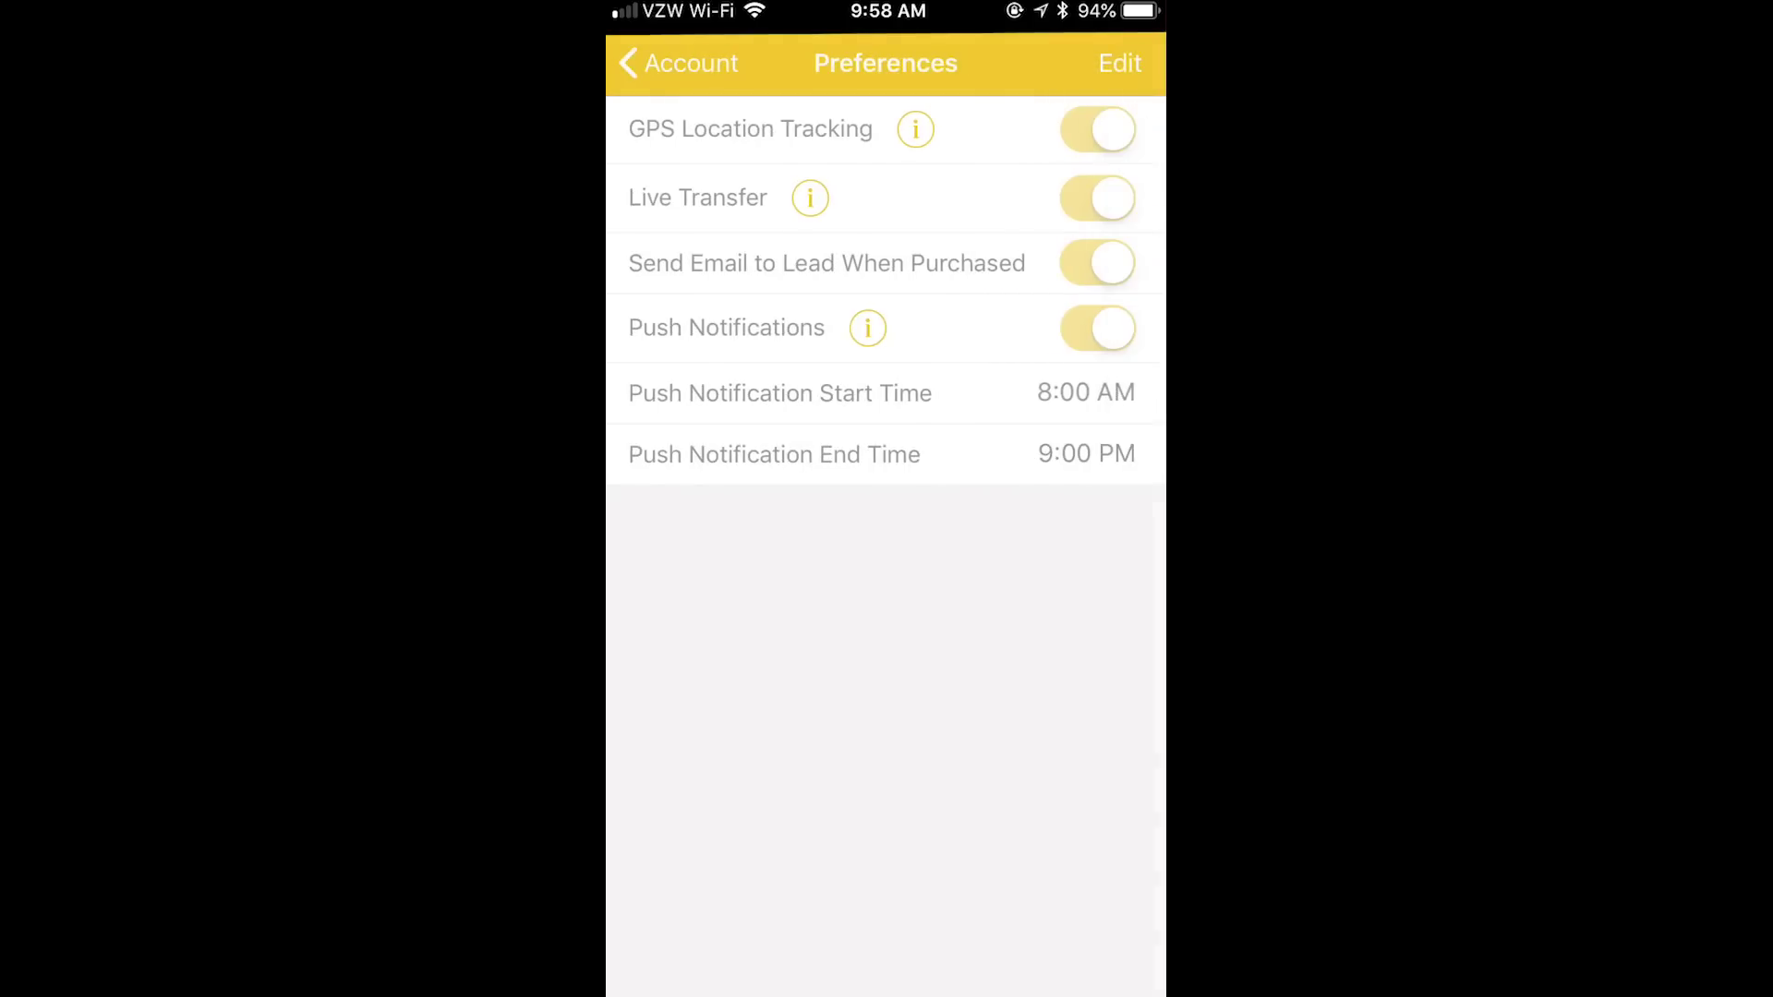
pyautogui.click(678, 62)
pyautogui.click(658, 491)
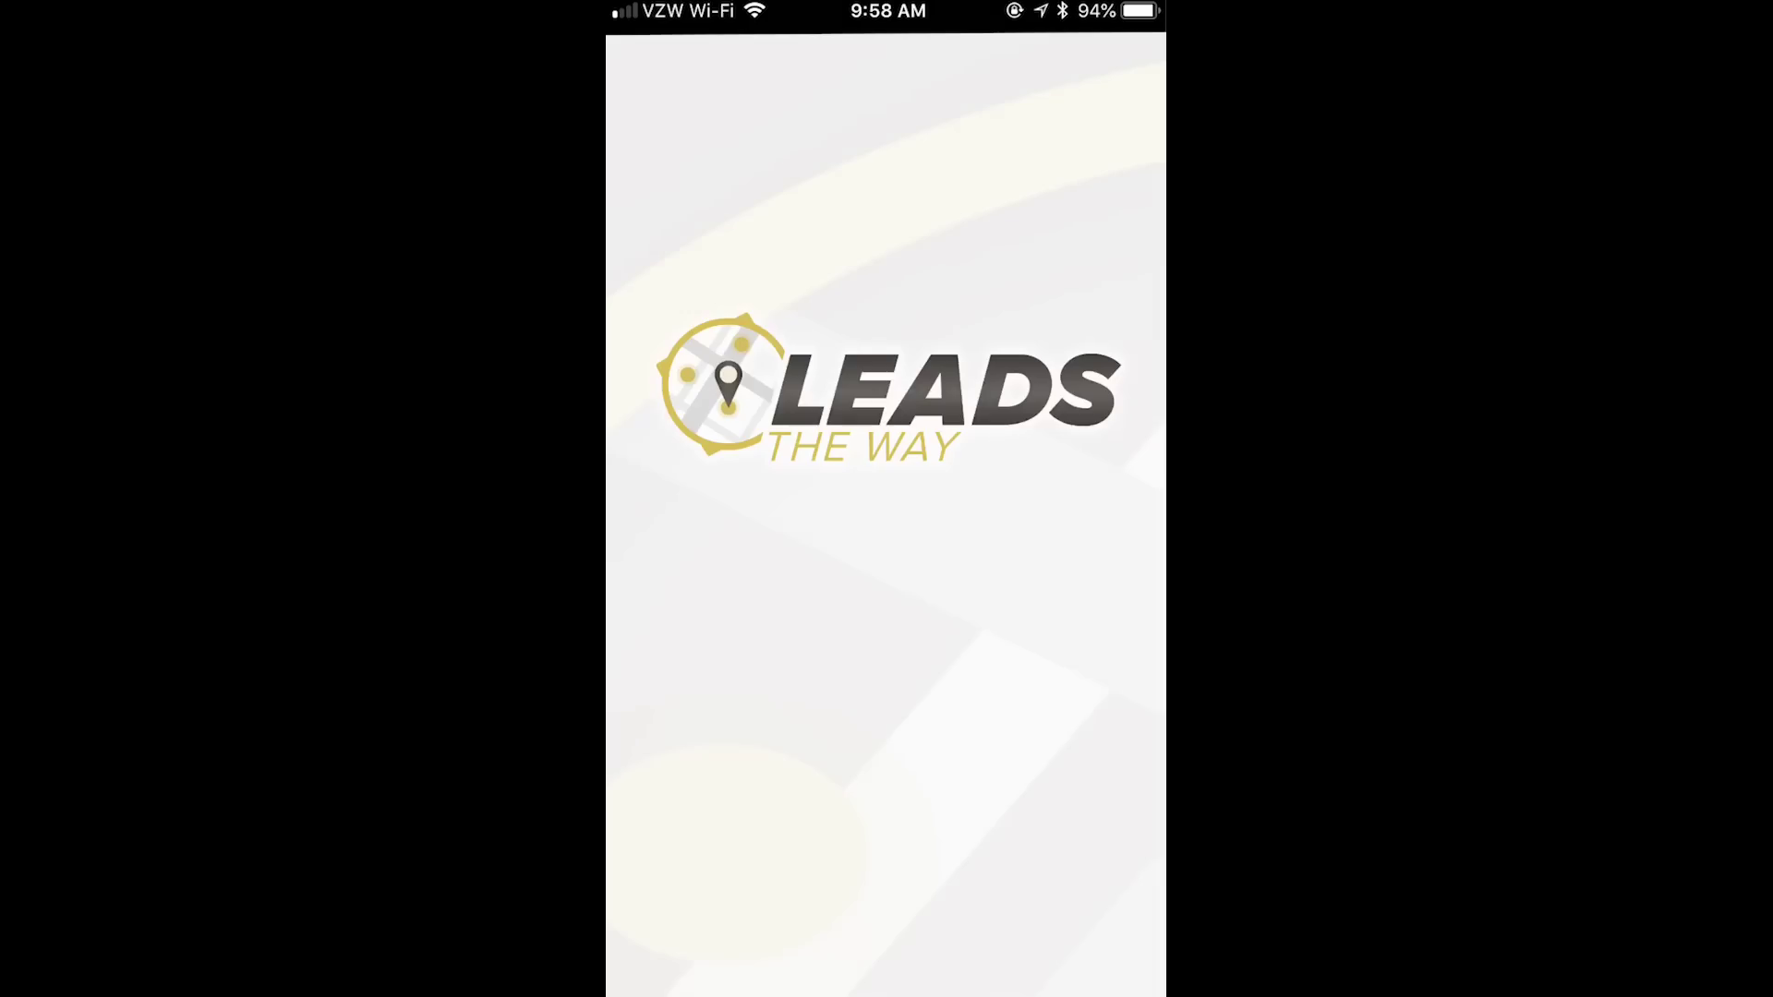